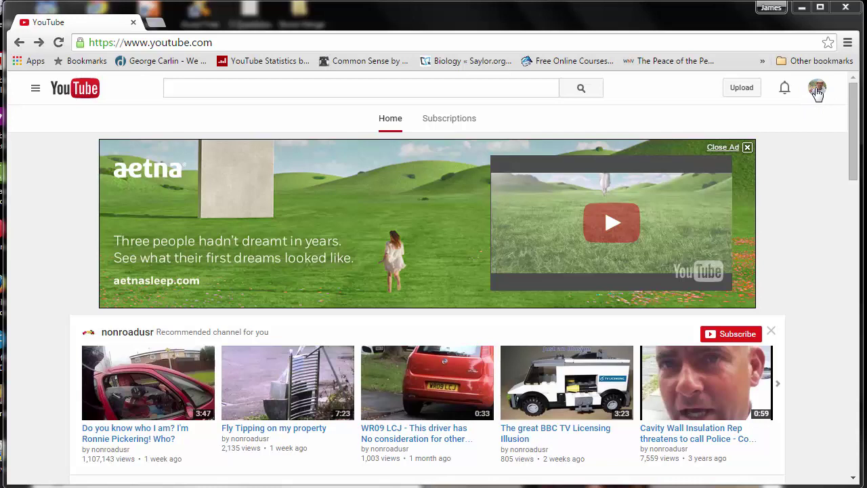
- Go from the account menu into Creator Studio and its Live Streaming dashboard
left_click(816, 91)
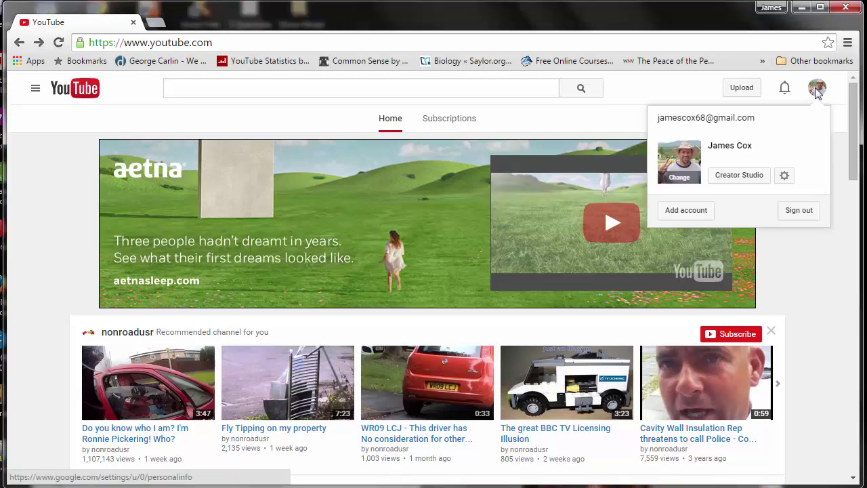
left_click(745, 180)
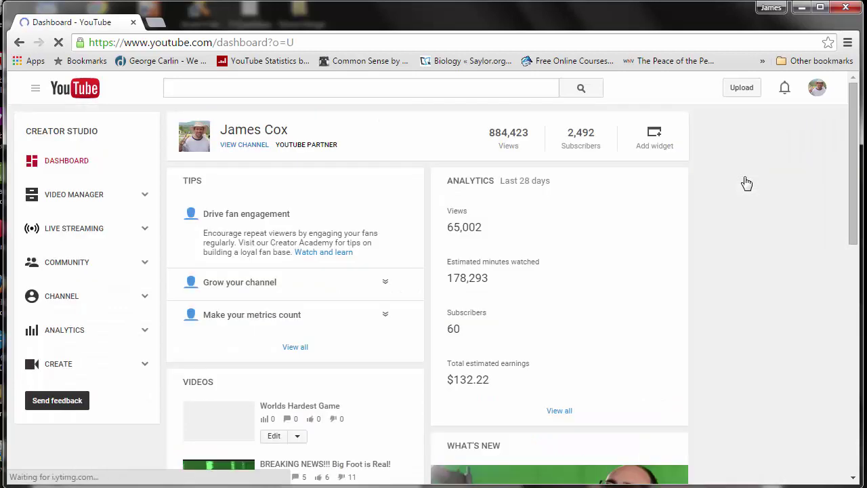
left_click(68, 233)
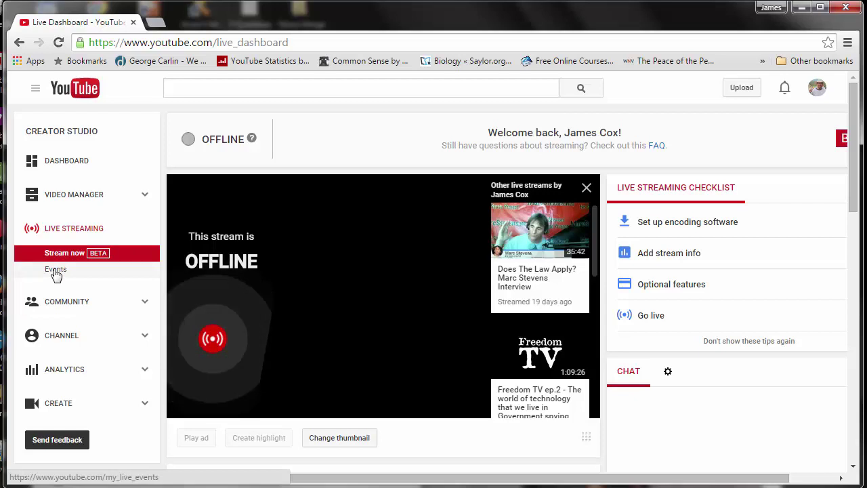
- Create a new live event and browse its Advanced settings and Monetization tabs before Basic info
left_click(56, 271)
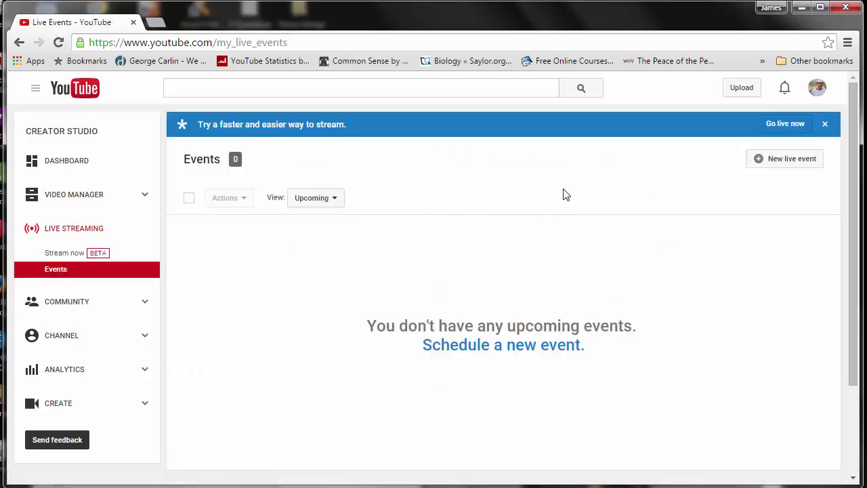
left_click(779, 164)
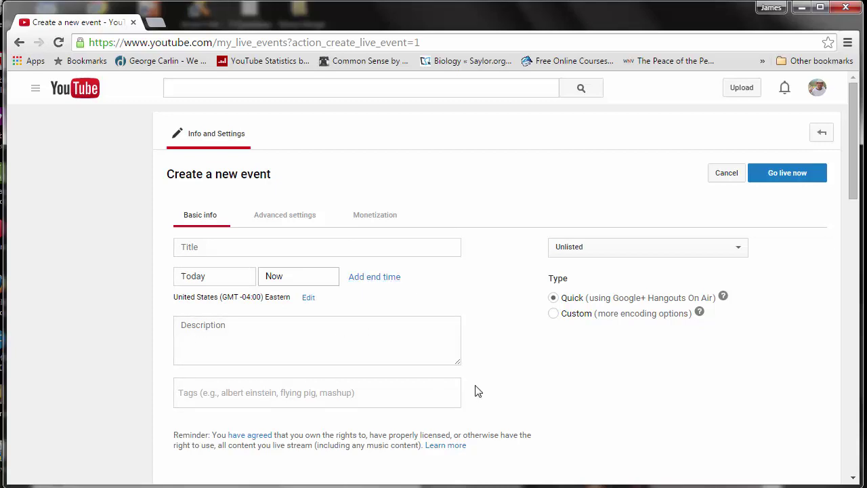
left_click(311, 222)
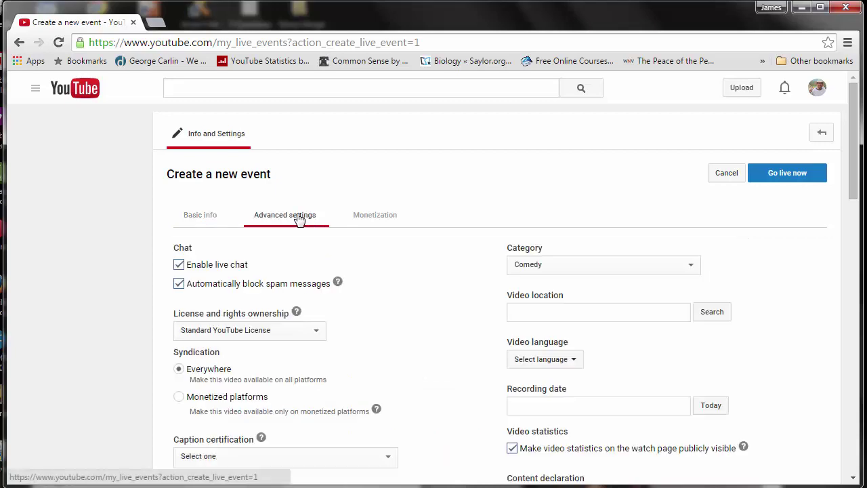
left_click(379, 222)
left_click(203, 224)
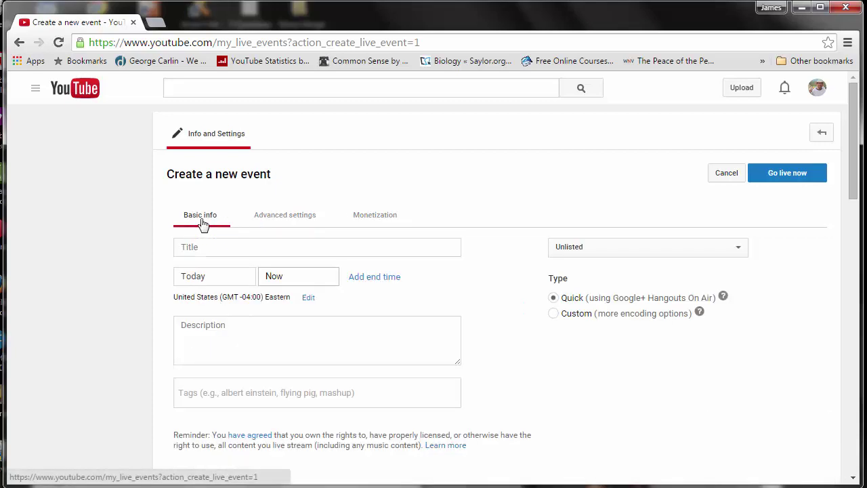
left_click(275, 218)
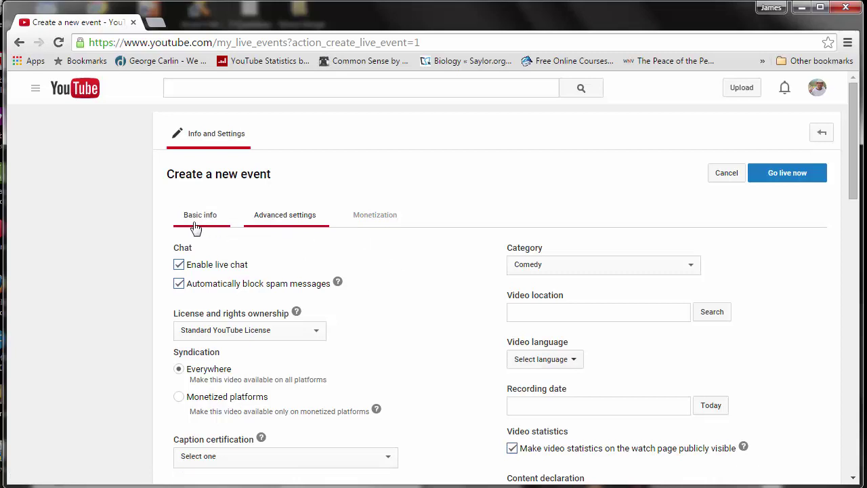
left_click(374, 218)
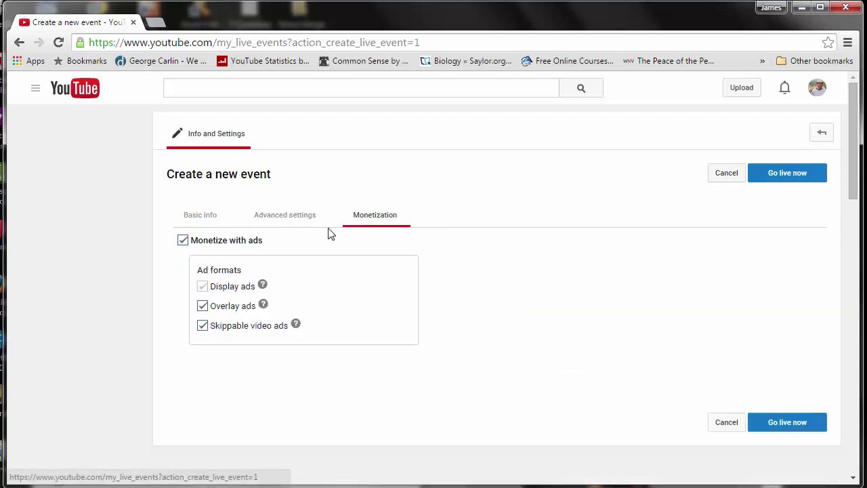
left_click(196, 215)
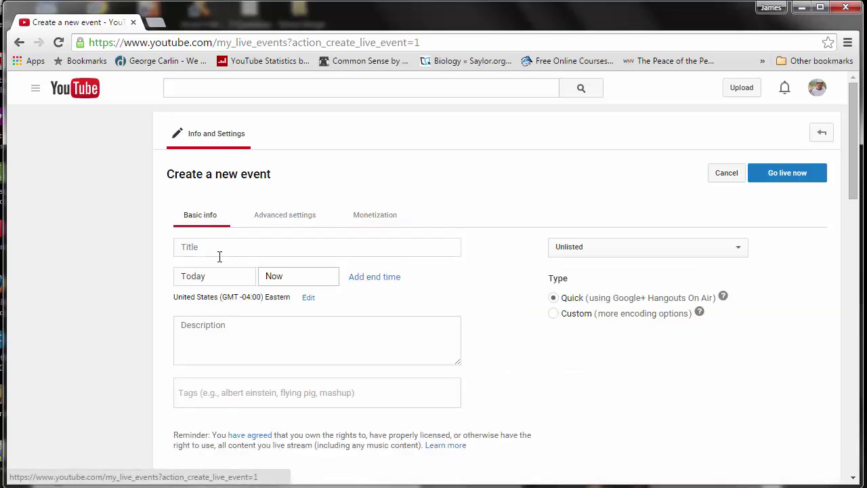
- Title the event 'Test Hangout With Chat' and switch its privacy from Unlisted to Public
left_click(198, 248)
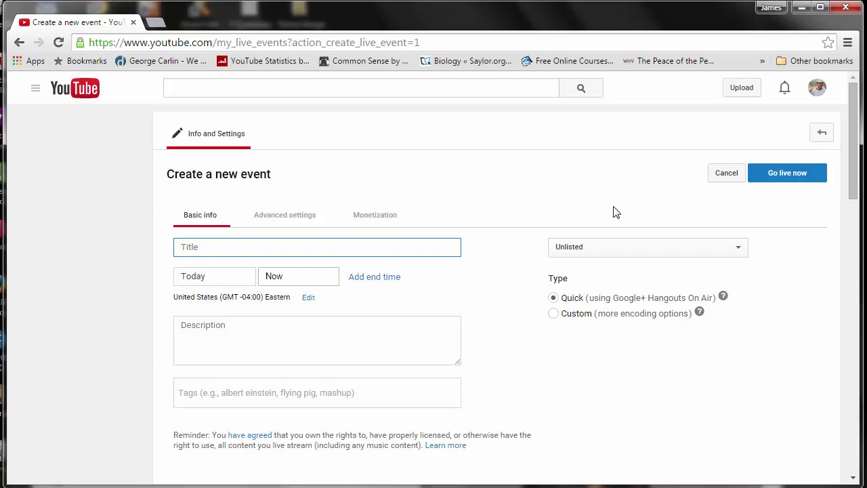
type("Test")
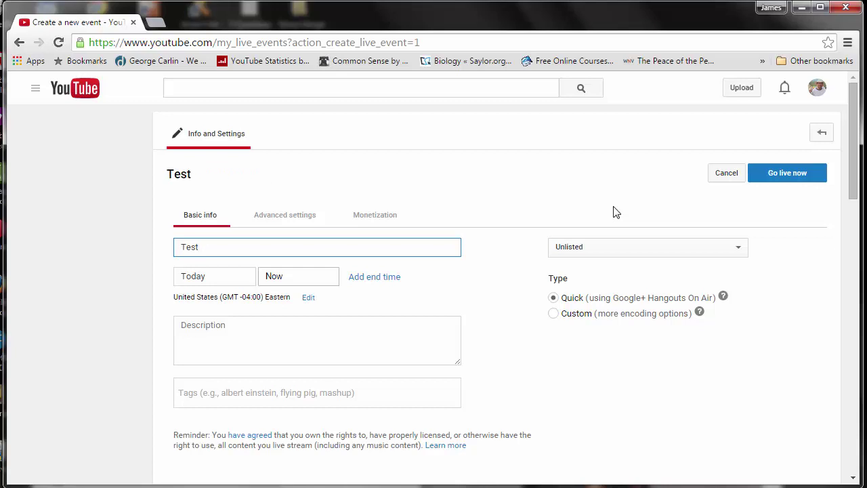
type(" Hangout ")
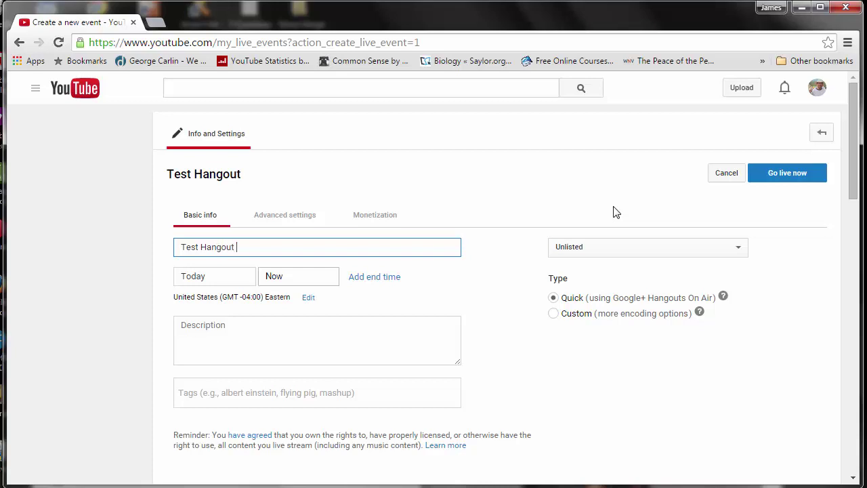
type("With Chat")
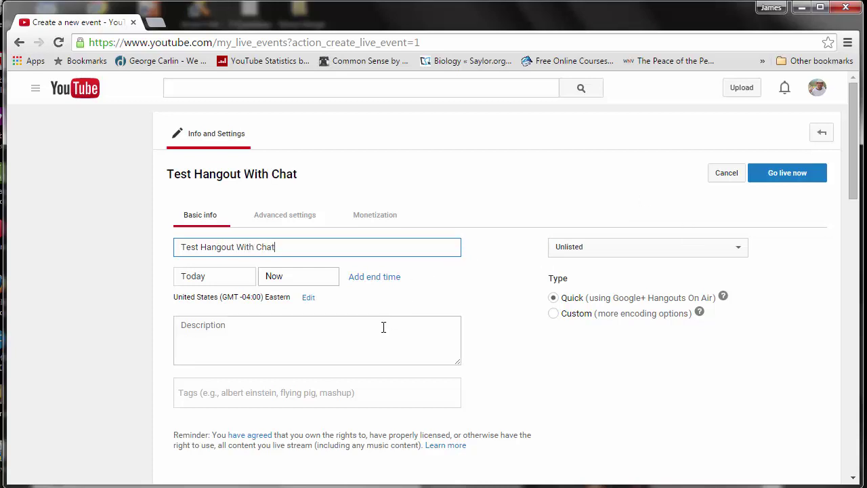
left_click(383, 327)
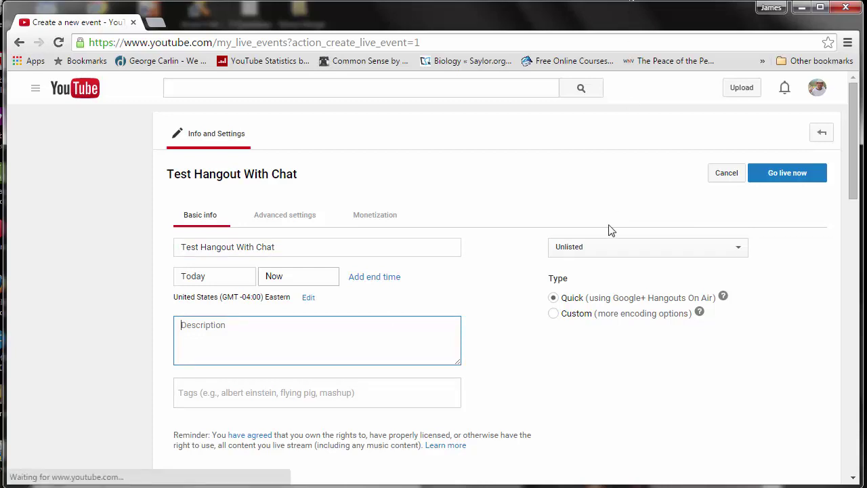
left_click(635, 248)
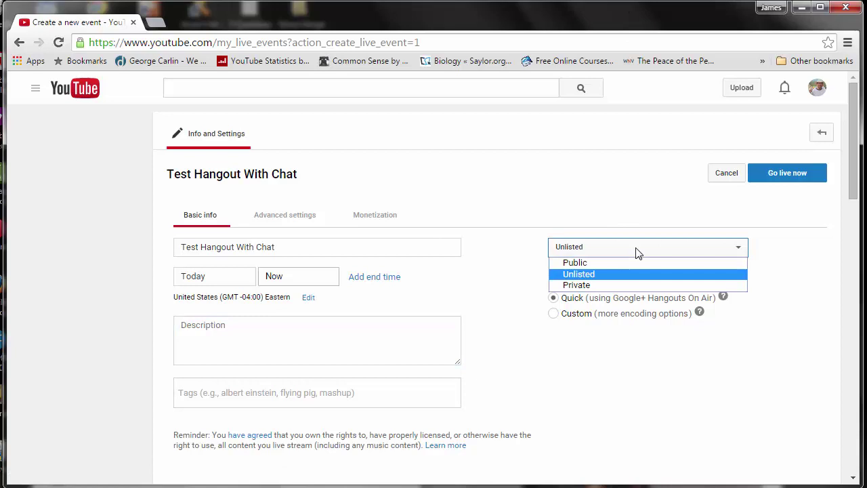
left_click(577, 264)
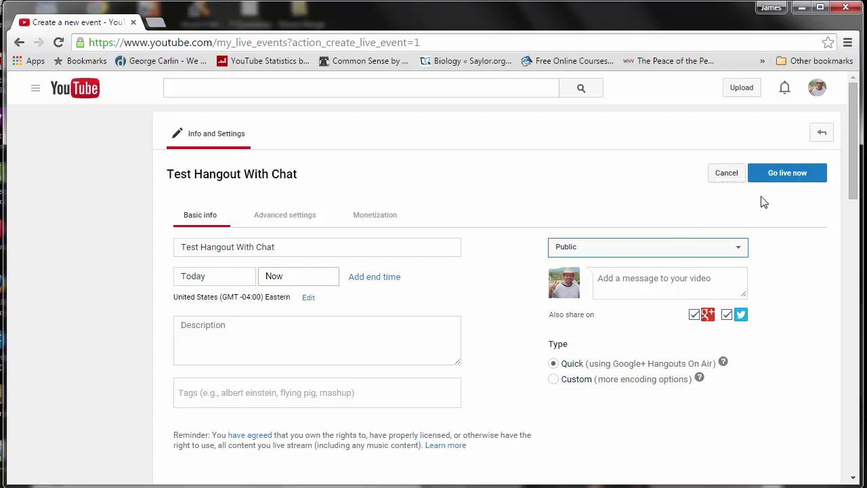
- Go live now with the event and confirm the 'Ready to go!' prompt
left_click(778, 177)
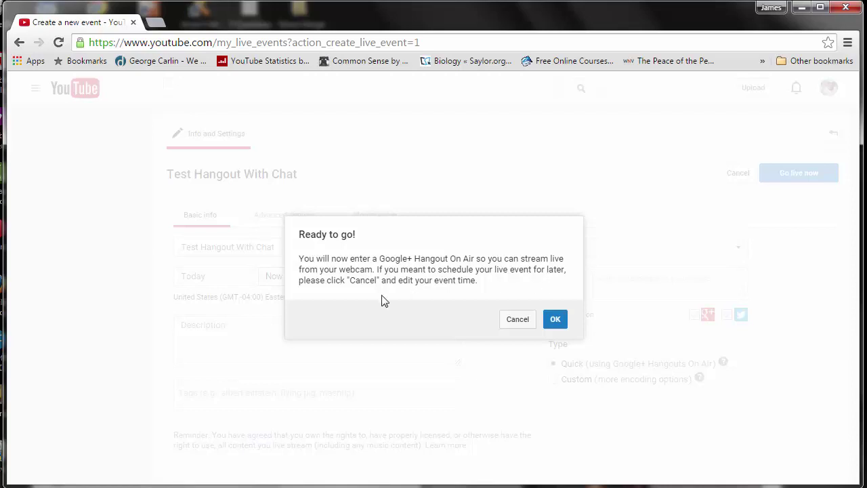
left_click(558, 327)
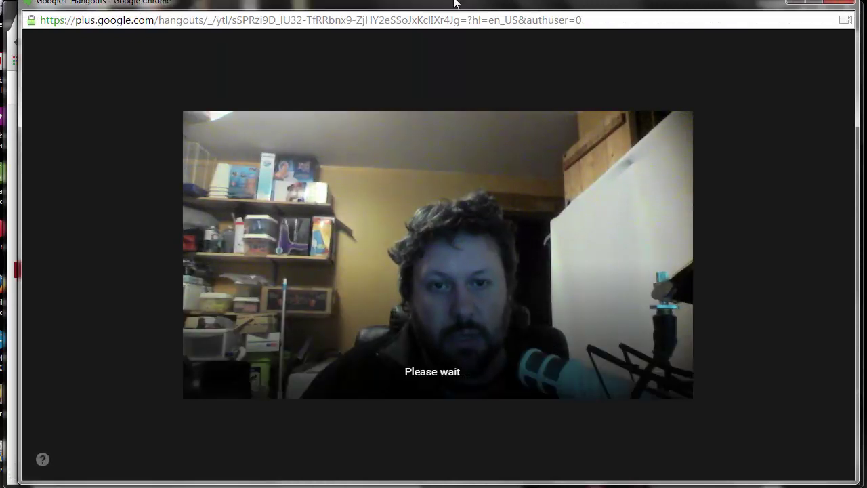
- Reposition the Hangouts window, turn off the webcam and reveal the broadcast's links
left_click_drag(452, 3, 444, 15)
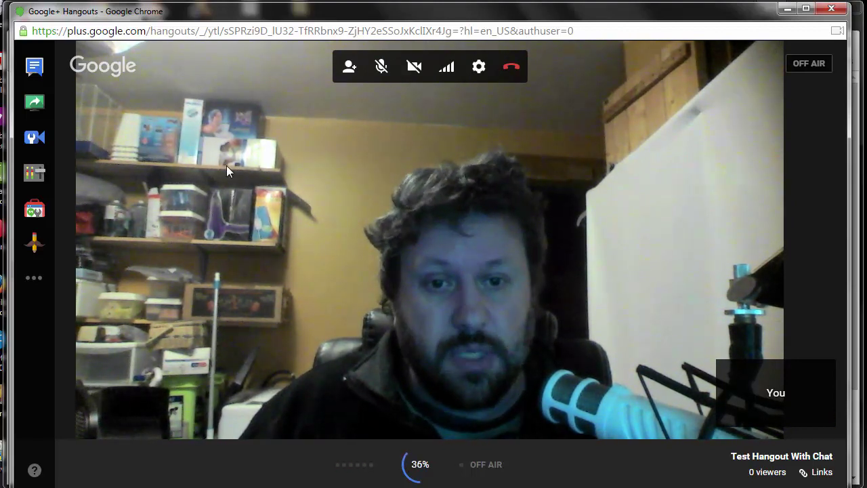
left_click(414, 68)
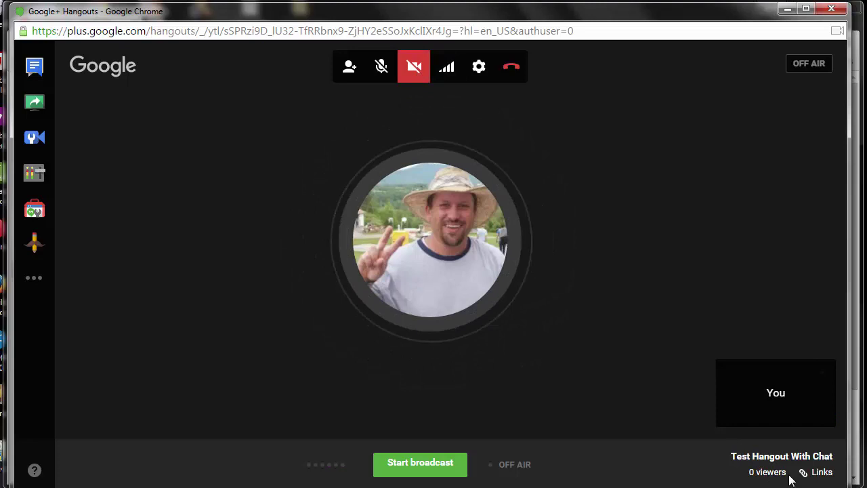
left_click(819, 474)
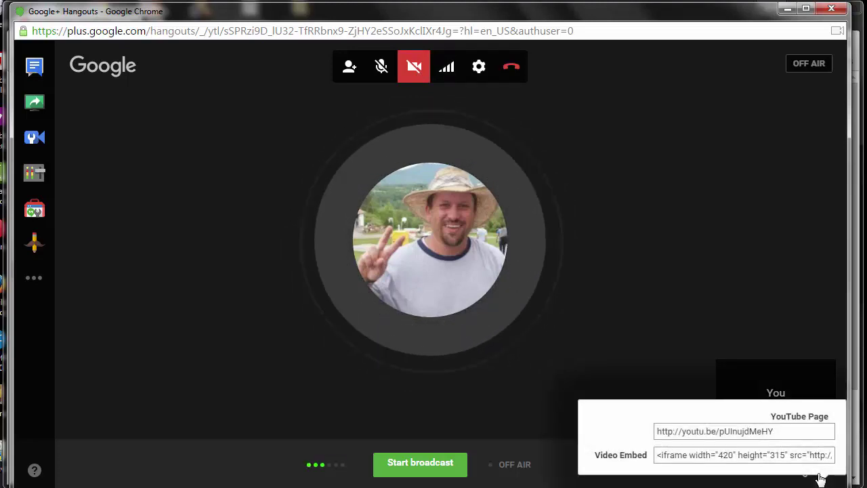
- Copy the event's YouTube page link and minimize the Hangouts window
left_click(710, 433)
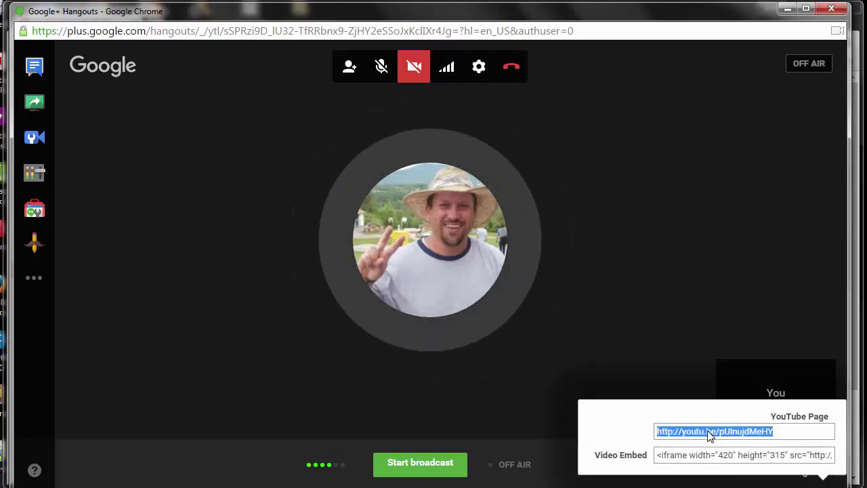
right_click(709, 433)
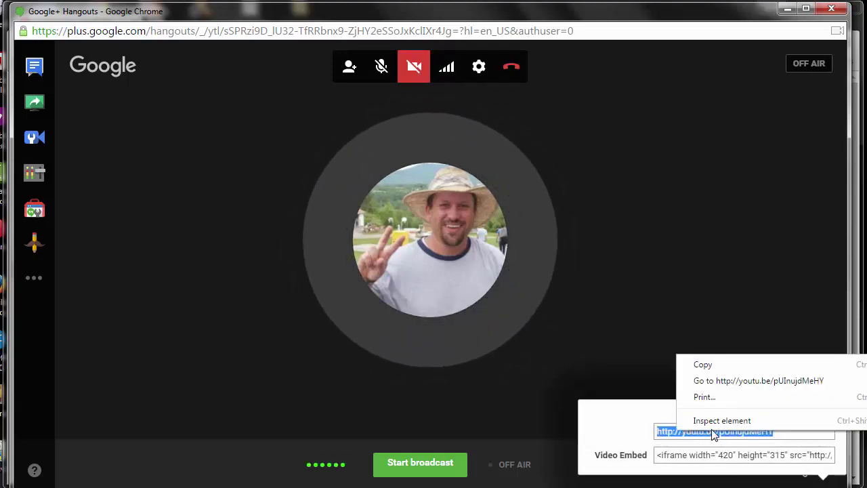
left_click(701, 365)
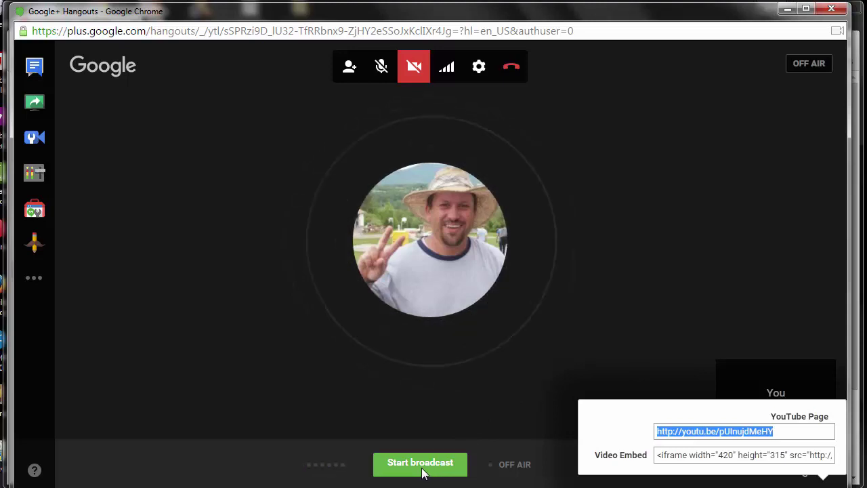
left_click(787, 9)
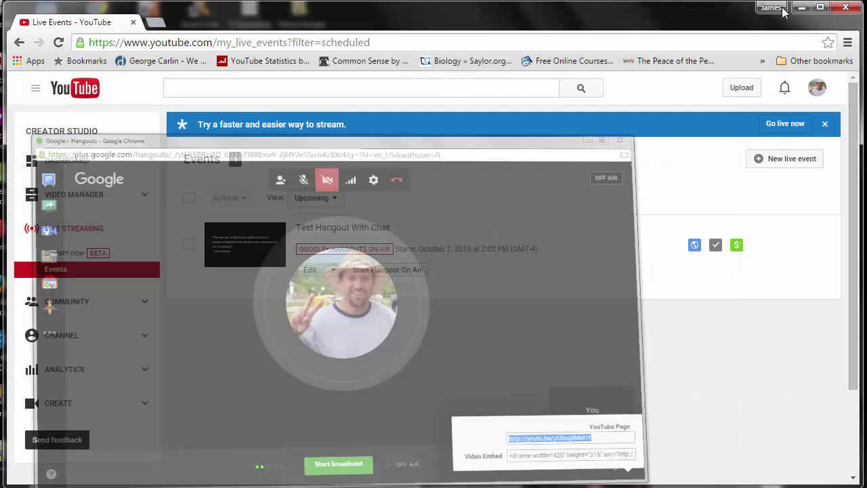
- Load the copied event link in a new browser tab with Paste and go
left_click(154, 25)
right_click(133, 44)
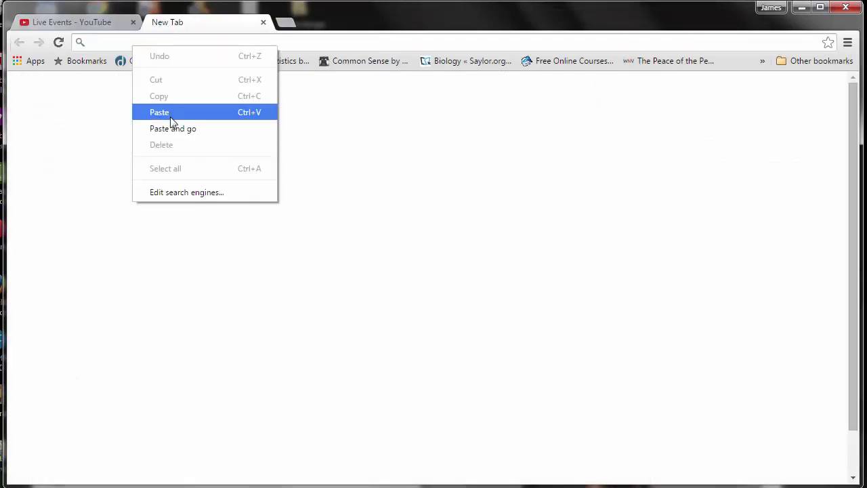
left_click(173, 126)
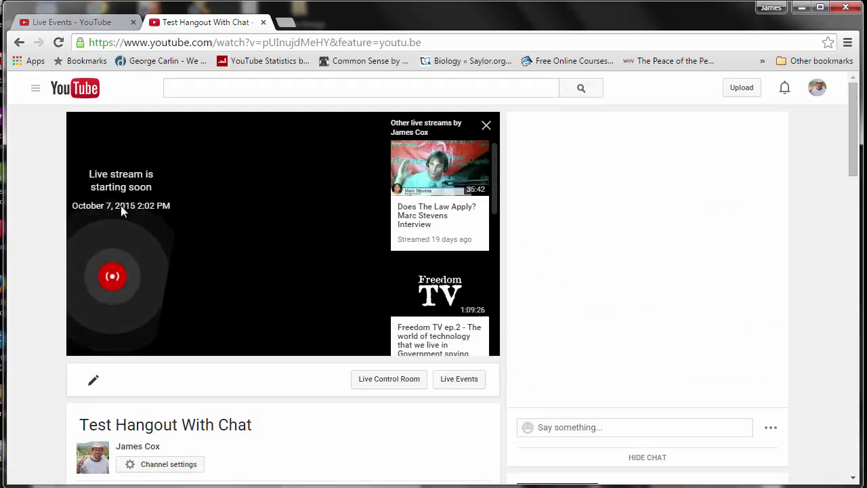
- Post 'Hello Everyone and WELCOME!' in the live chat and return to the Hangout
left_click(576, 428)
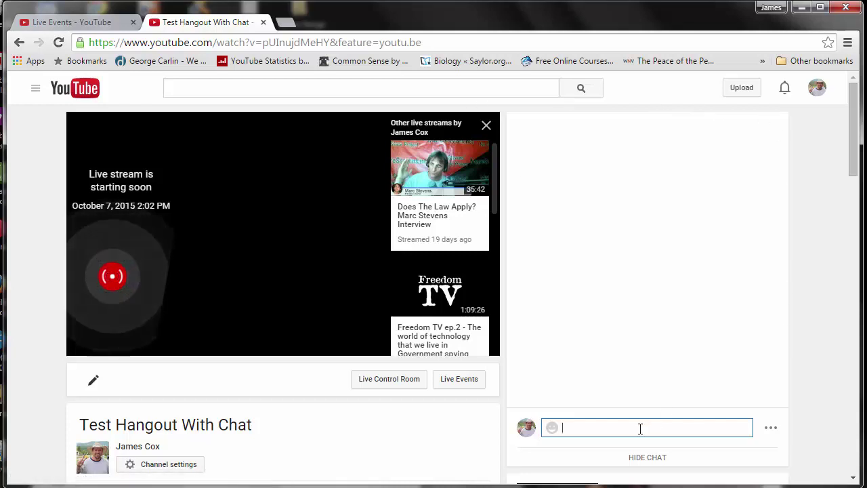
type("Hello ")
type("Everyone ")
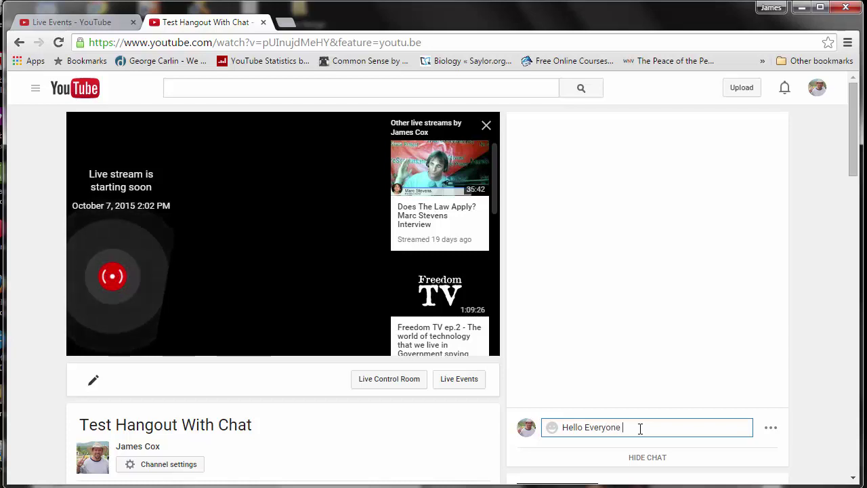
type("and WEL")
type("COME!")
key("Return")
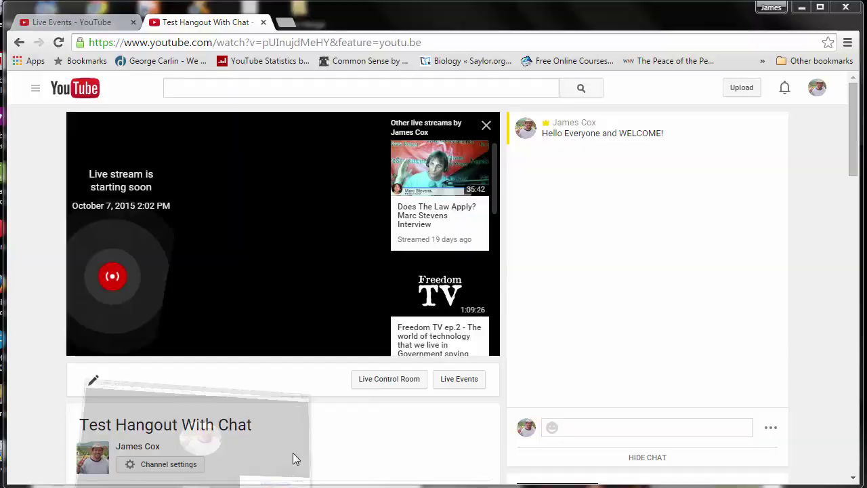
left_click(292, 452)
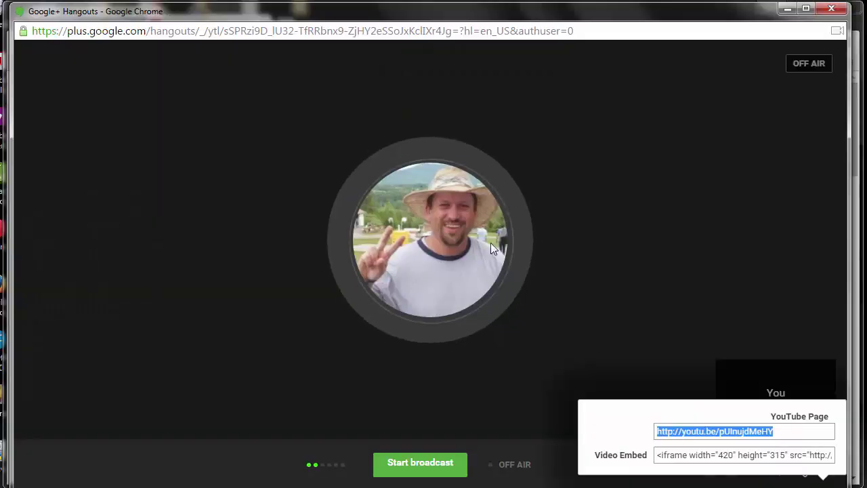
- Start the Hangout On Air broadcast, confirm it, and minimize the Hangouts window
left_click(422, 467)
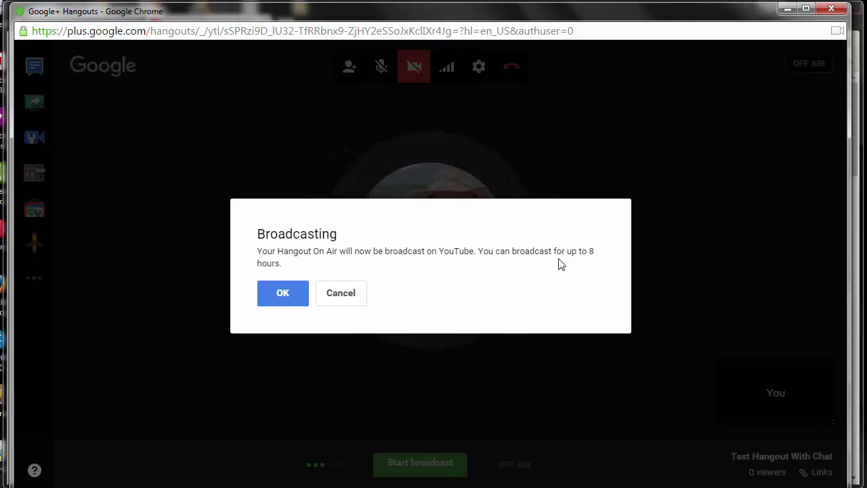
left_click(268, 292)
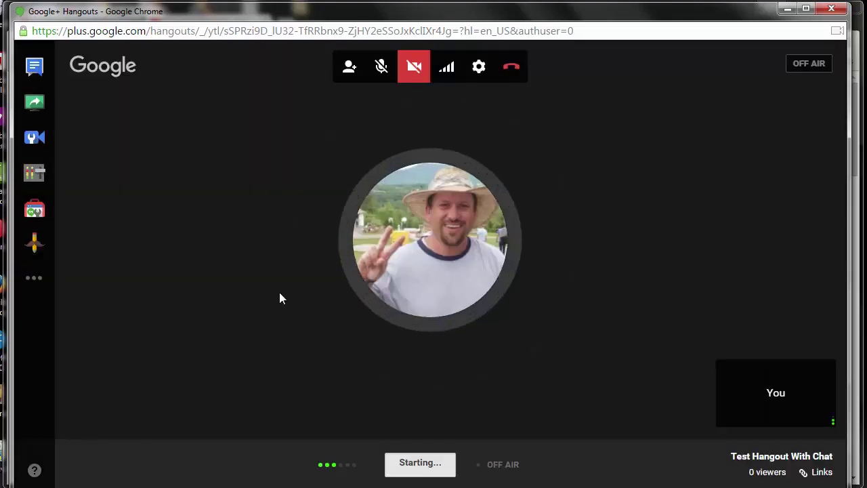
left_click(786, 9)
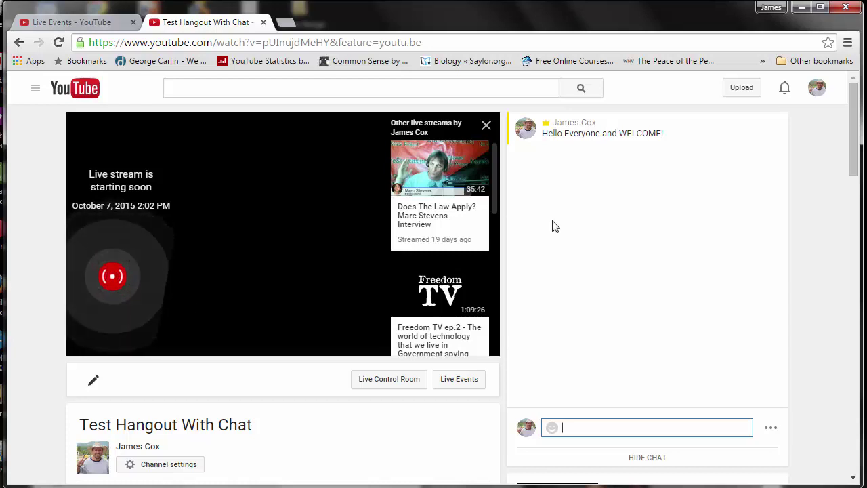
- Reload the watch page to show the live stream, then check the Hangout reads LIVE
left_click(59, 43)
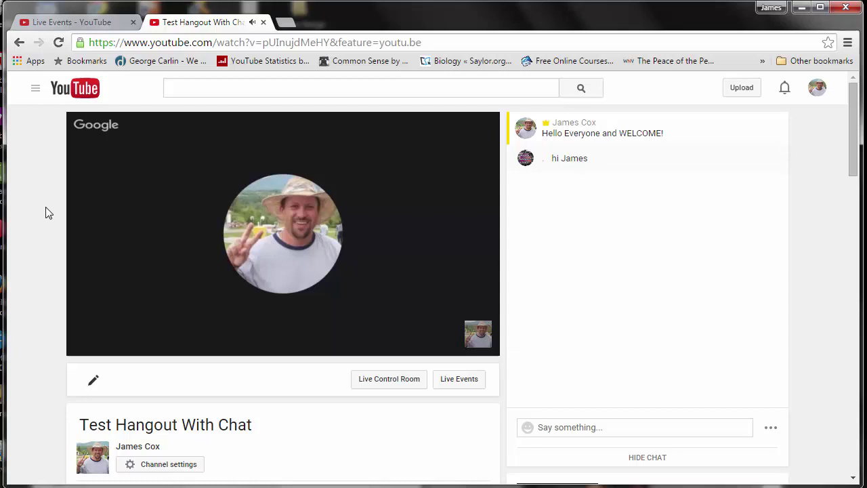
left_click(526, 161)
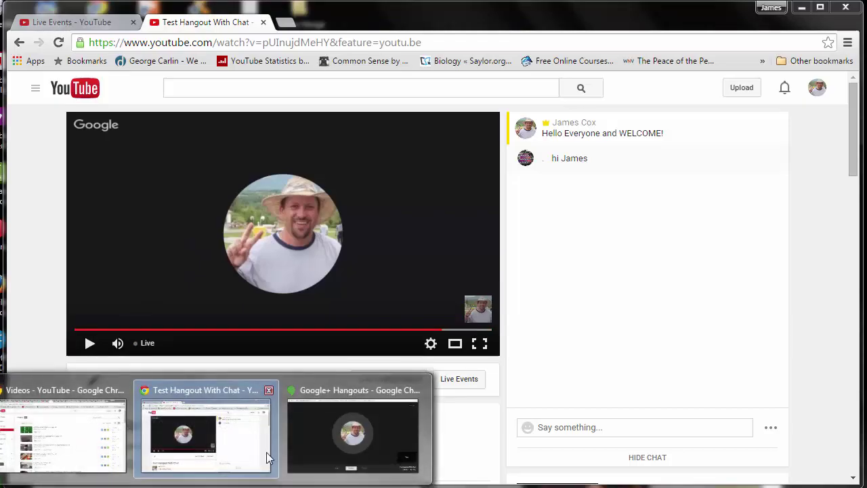
left_click(329, 430)
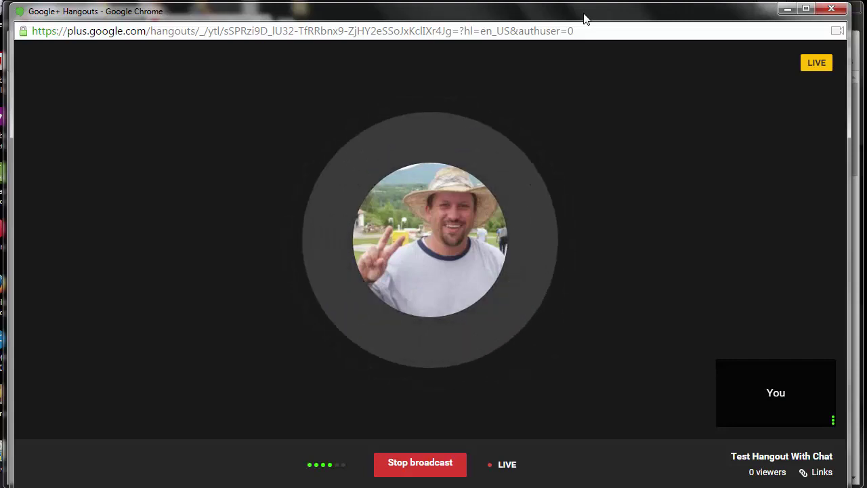
- Minimize the Hangout and return to the Live Events tab, scrolling and toggling the account menu
left_click(787, 10)
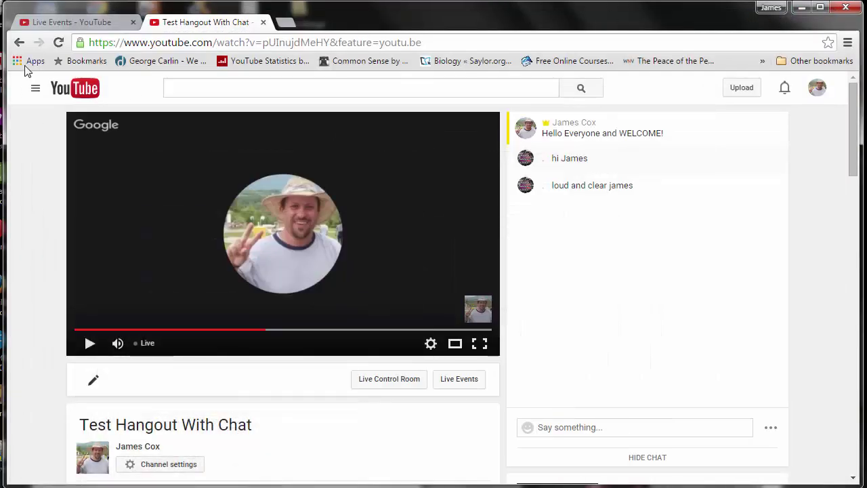
left_click(44, 23)
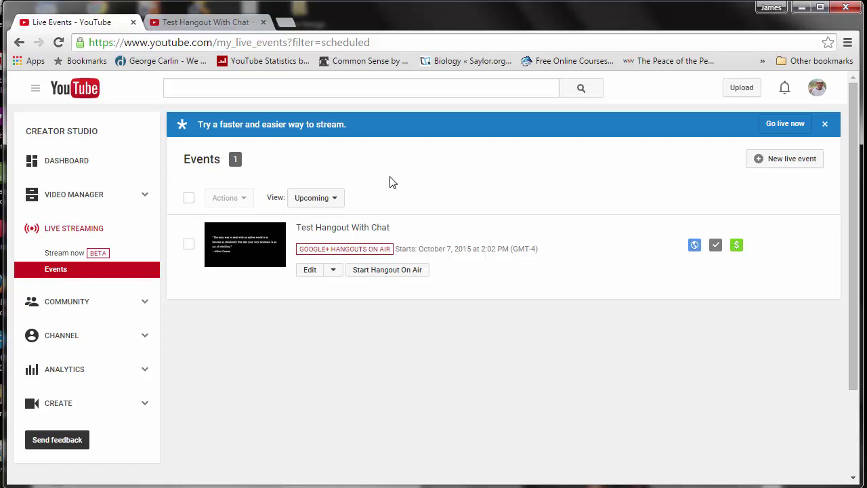
scroll(407, 198, "down", 1)
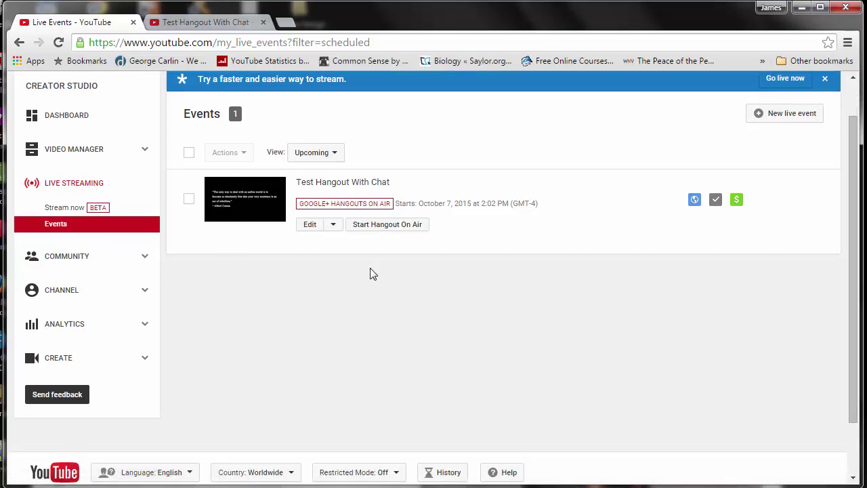
scroll(591, 303, "up", 1)
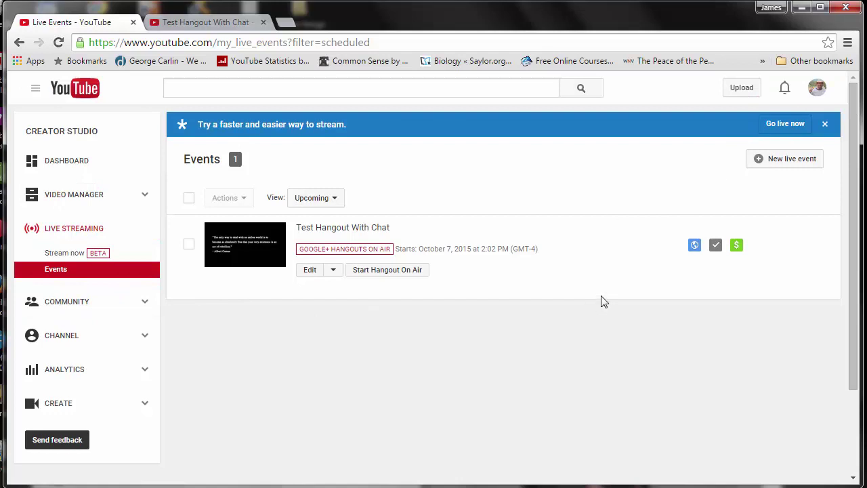
left_click(816, 94)
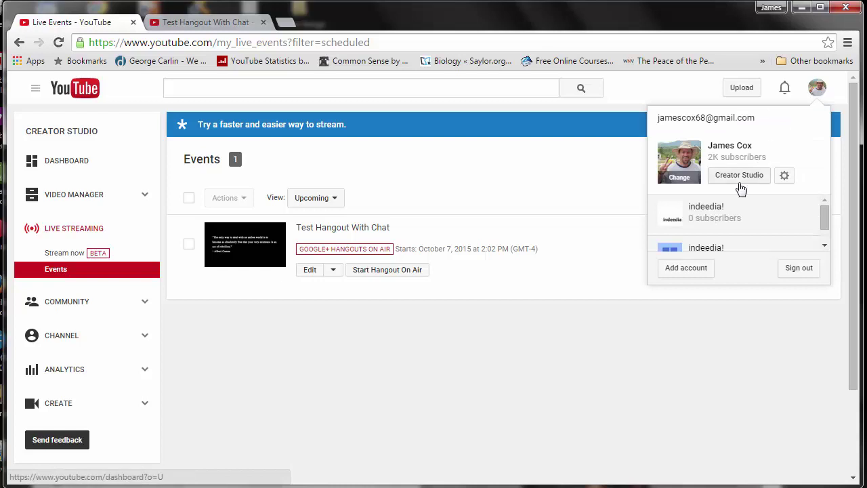
left_click(493, 190)
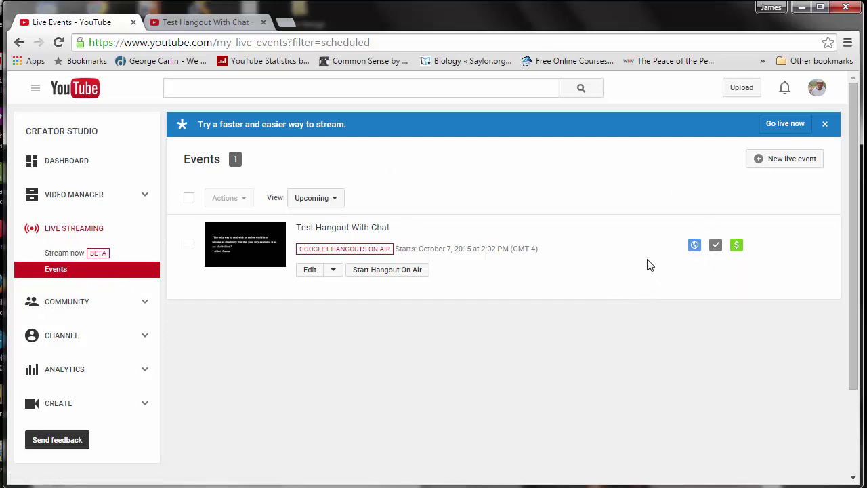
- Begin another new live event from the Events page
left_click(798, 172)
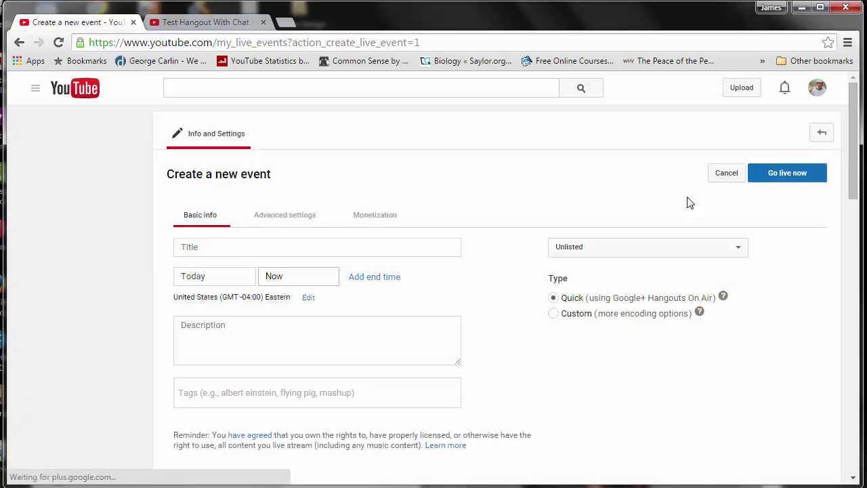